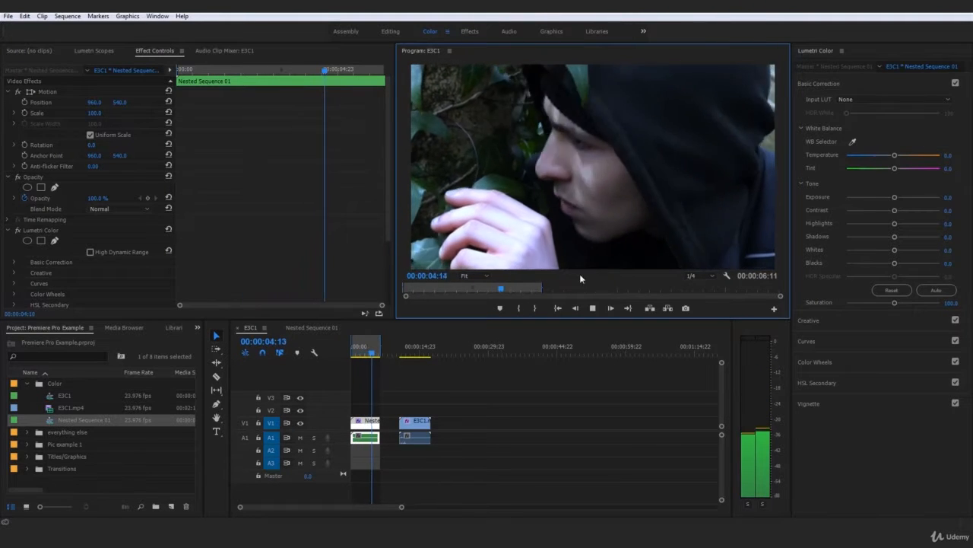
Move the E3C1.mp4 clip directly against the end of the nested sequence clip and play the sequence from the start
drag(415, 427, 396, 429)
drag(368, 348, 349, 351)
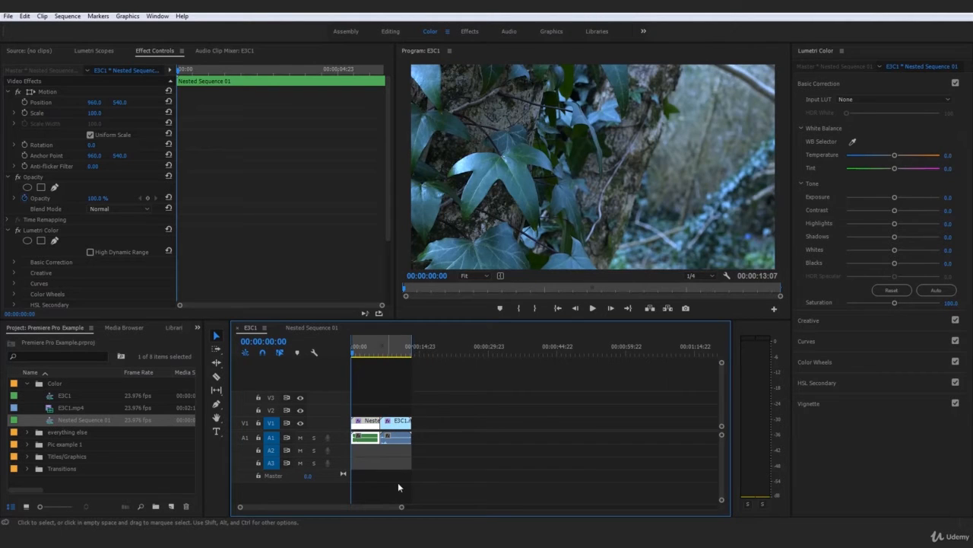
click(412, 462)
key(space)
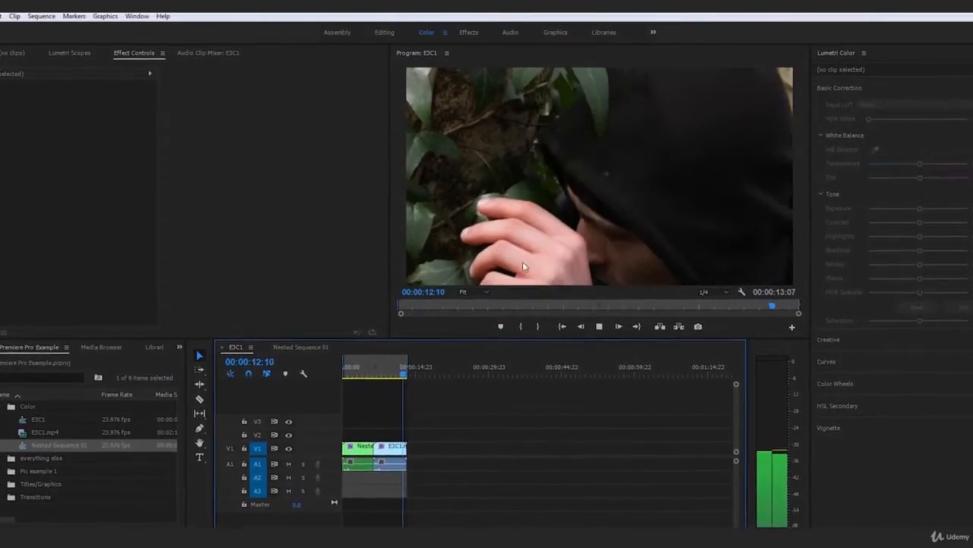
Replay part of the E3C1.mp4 clip and the opening of the nested clip to compare their colours
click(380, 387)
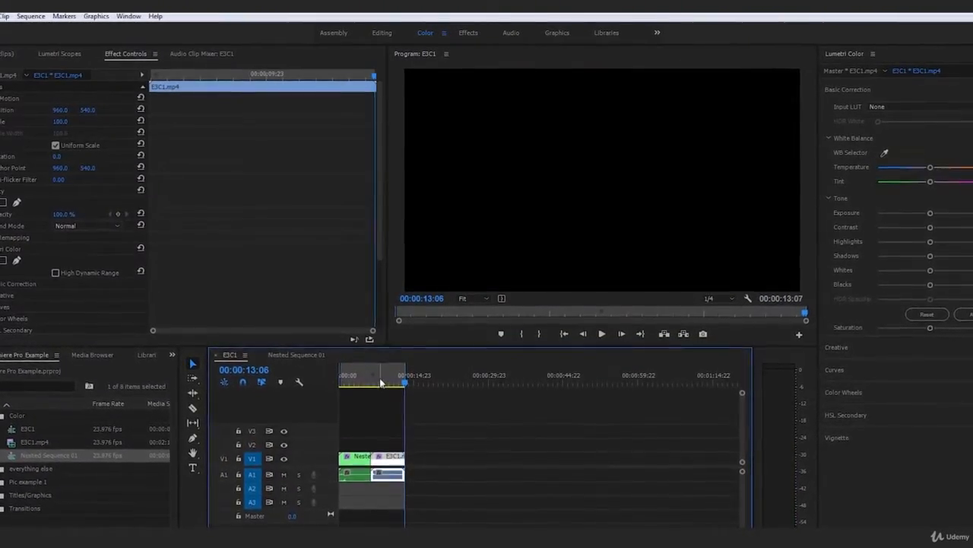
key(space)
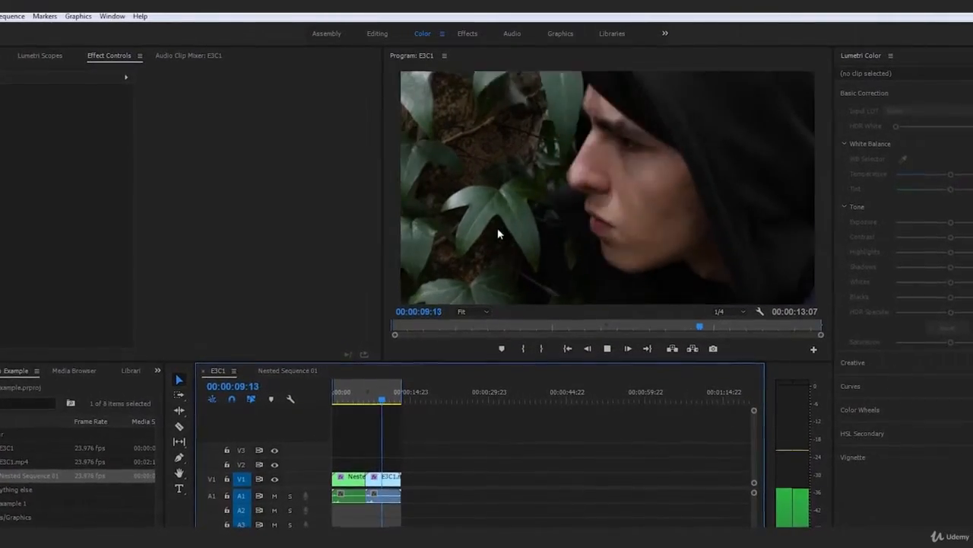
key(space)
drag(361, 405, 313, 407)
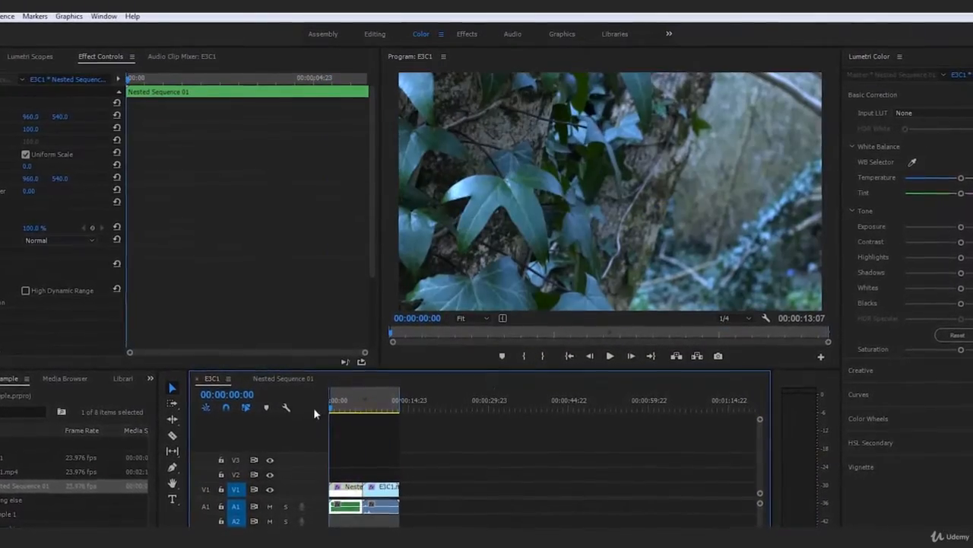
key(space)
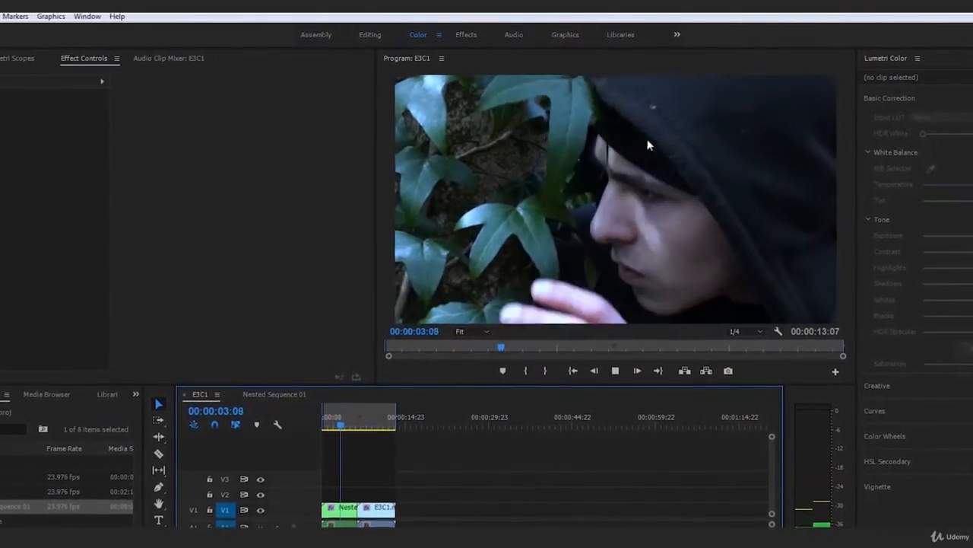
key(space)
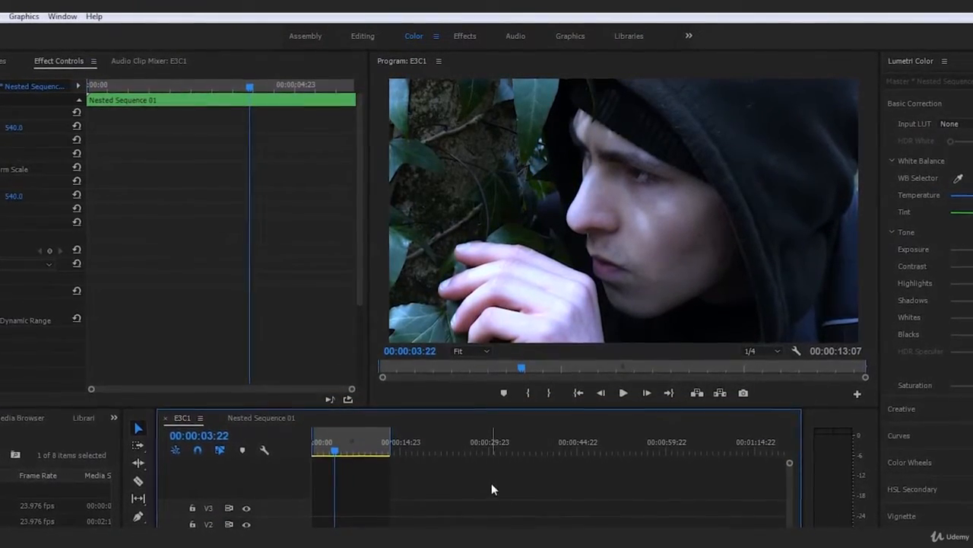
Play the sequence from the beginning through both clips to examine the change in colour between them
click(526, 450)
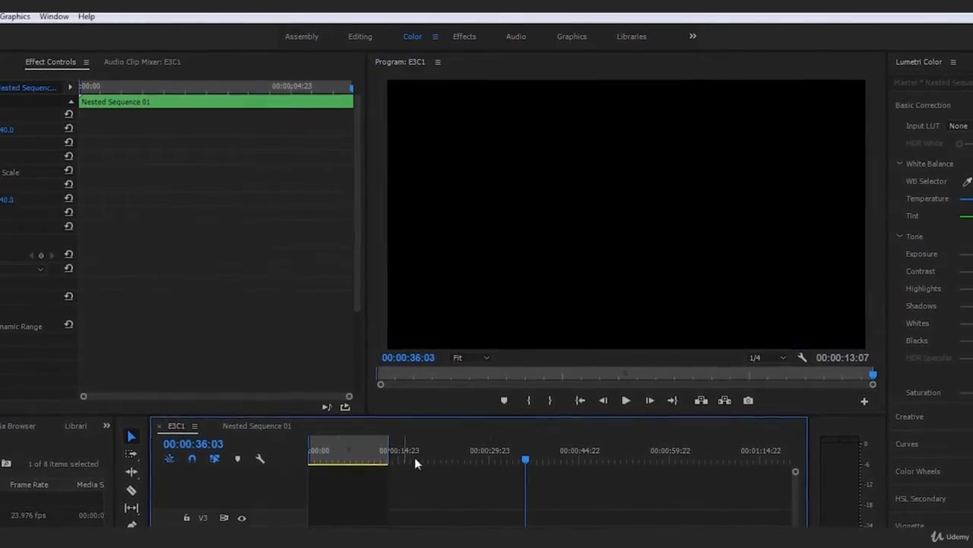
key(Home)
key(space)
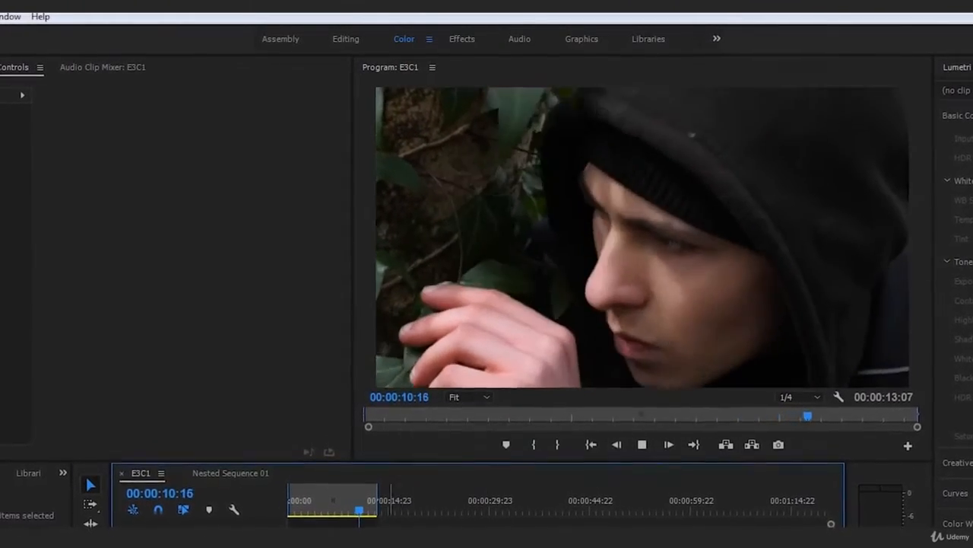
key(space)
Review the nested clip from the start, scrub into the E3C1.mp4 clip for comparison and return to the beginning
drag(305, 508, 277, 516)
click(289, 541)
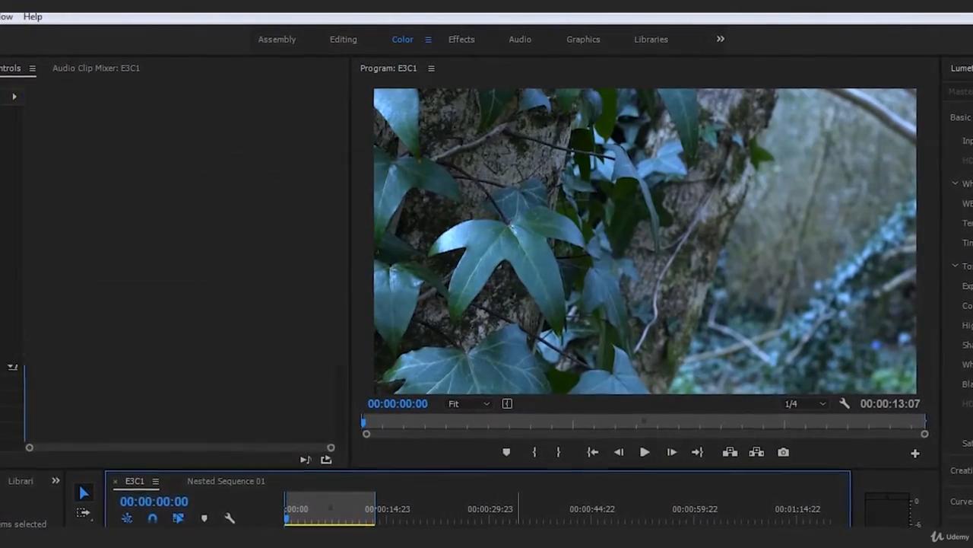
click(308, 544)
key(space)
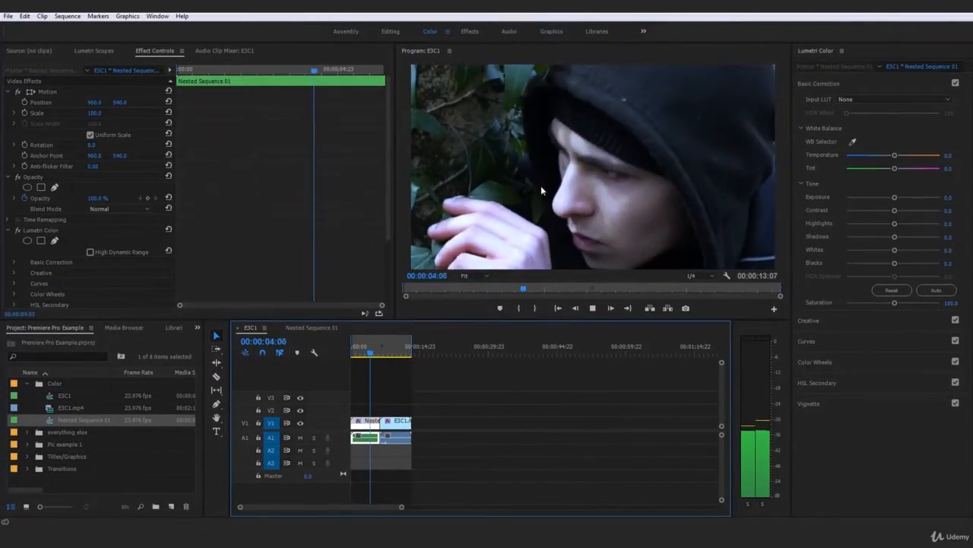
key(space)
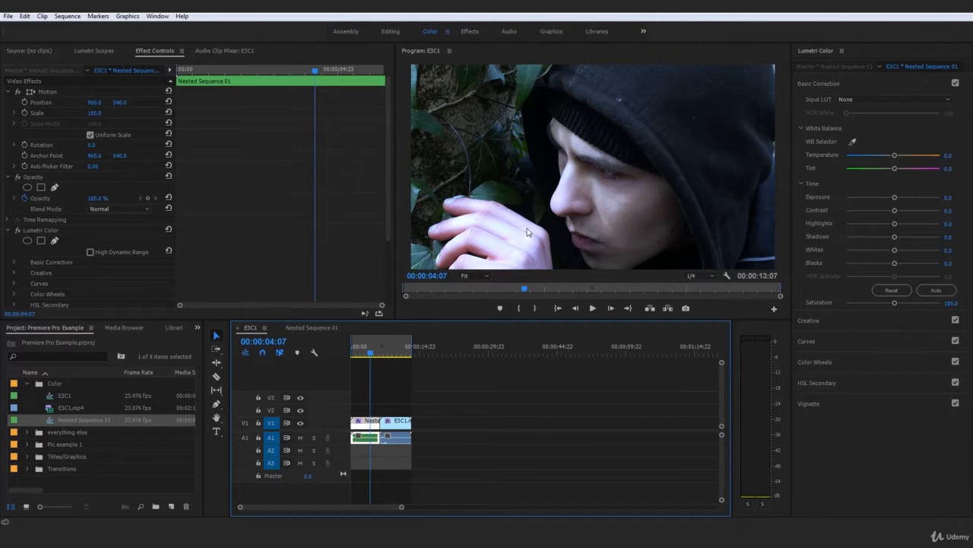
drag(371, 355, 393, 359)
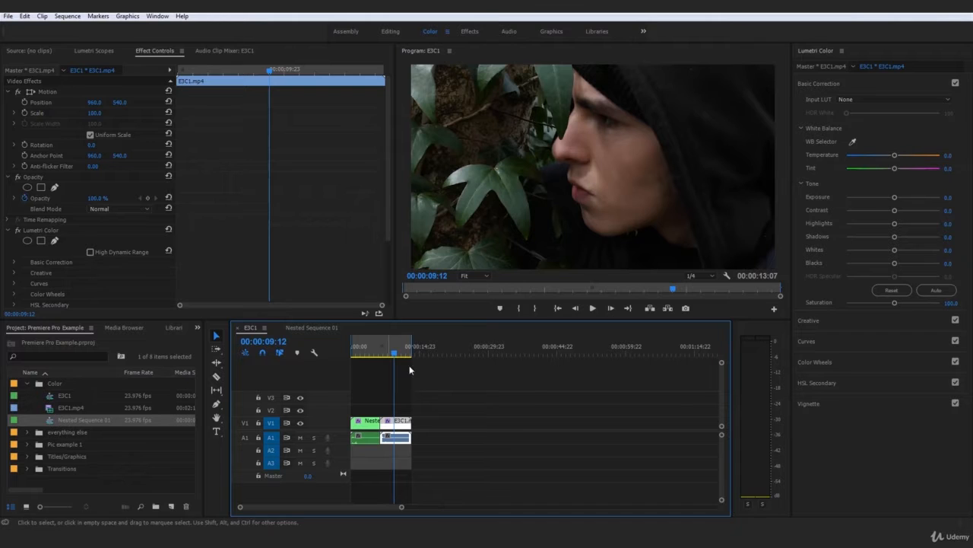
drag(369, 355, 343, 373)
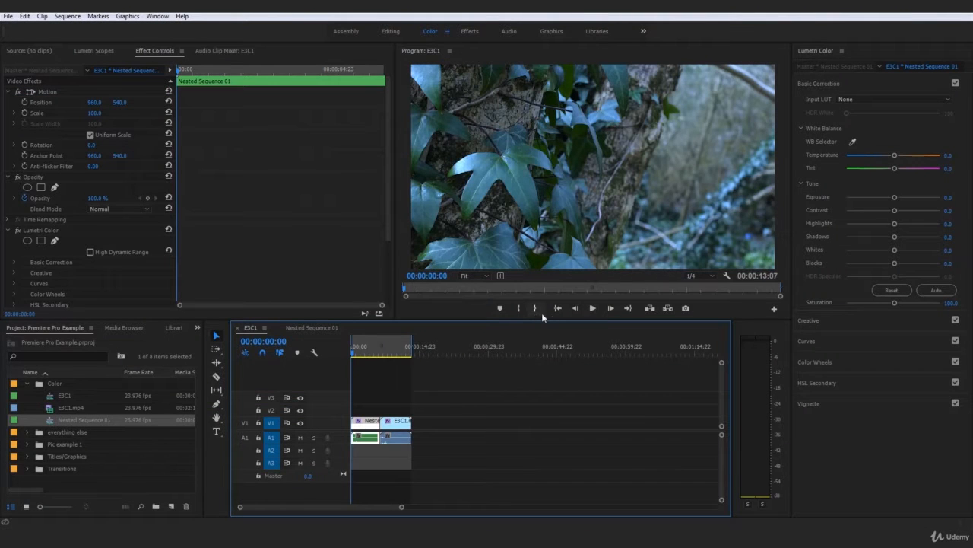
Switch to the Editing workspace, return to the Color workspace and expand the Basic Correction settings
click(844, 81)
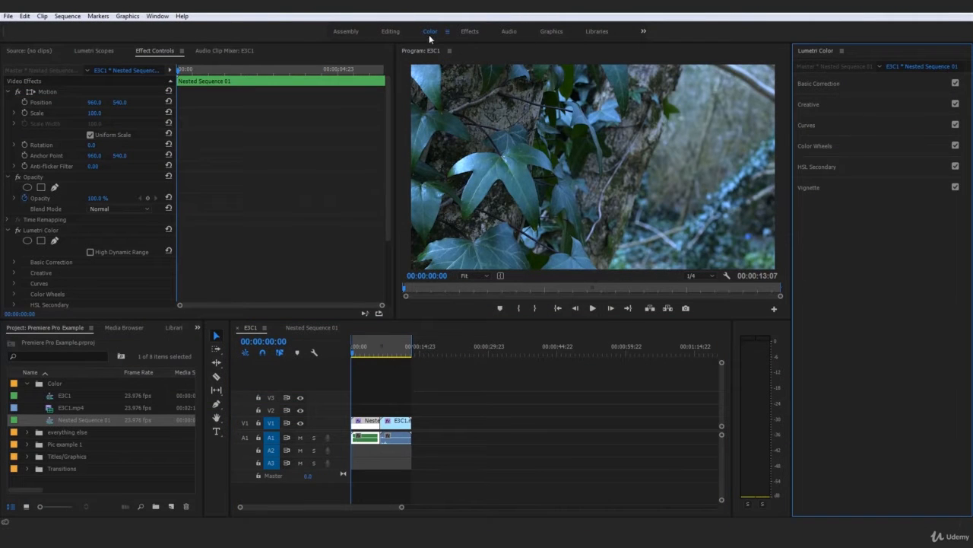
click(390, 31)
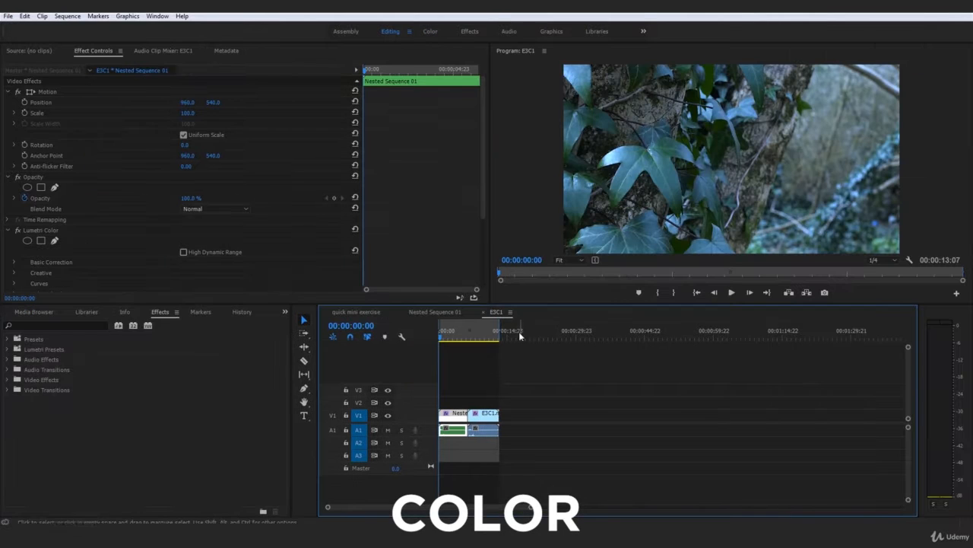
click(461, 416)
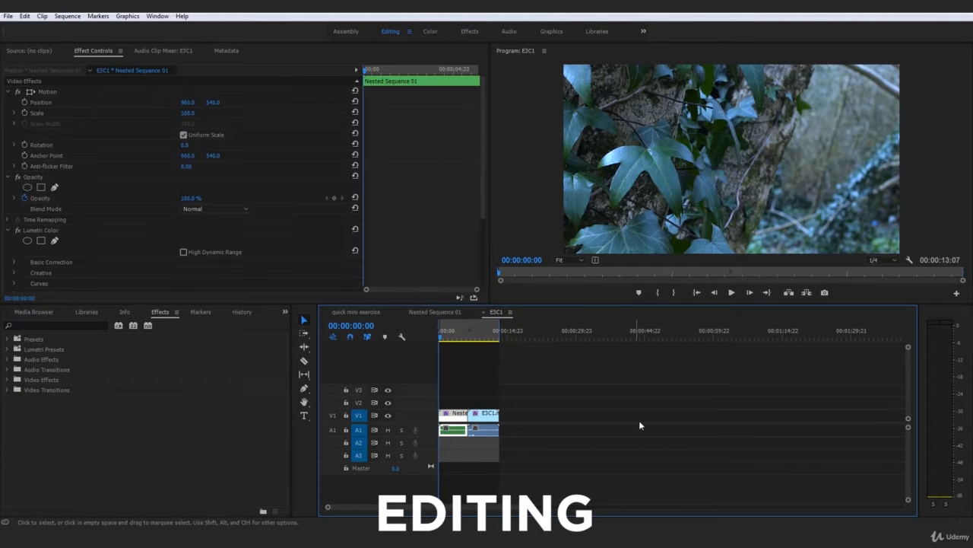
click(432, 32)
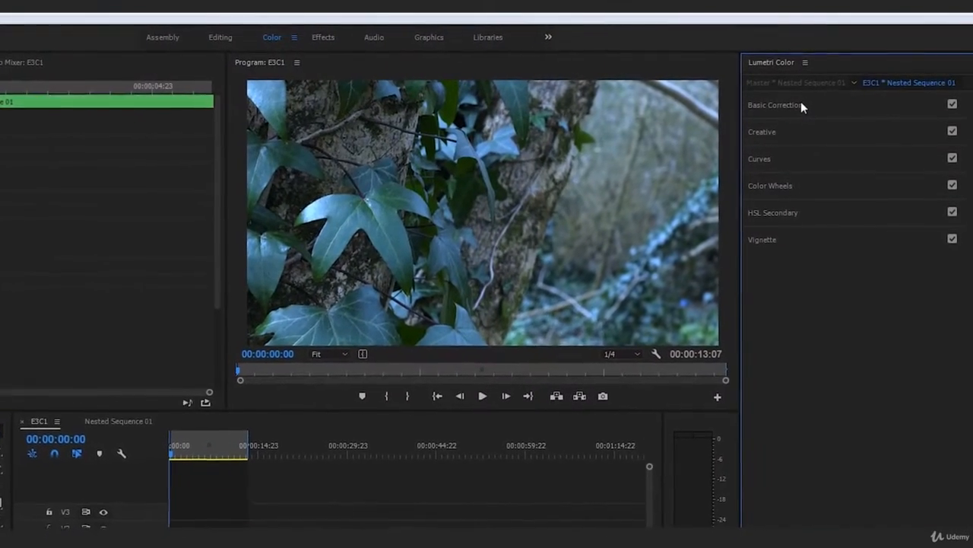
click(795, 107)
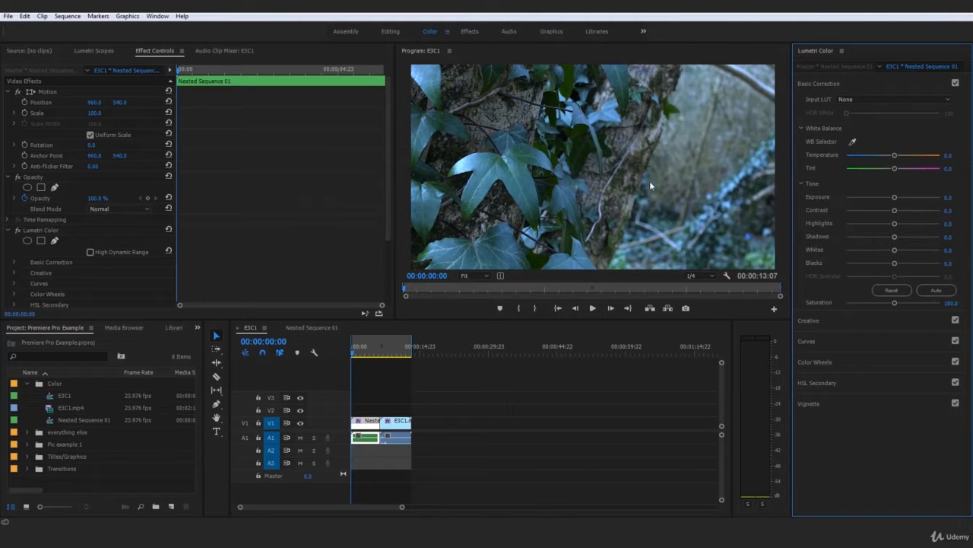
Play the nested clip briefly and compare its skin tones and highlights with matching frames of the E3C1.mp4 clip
click(593, 308)
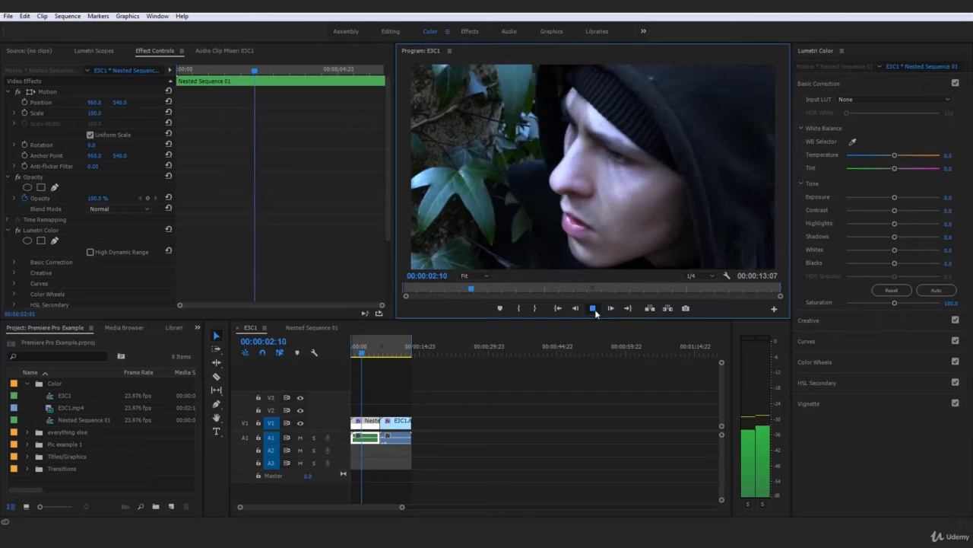
click(593, 308)
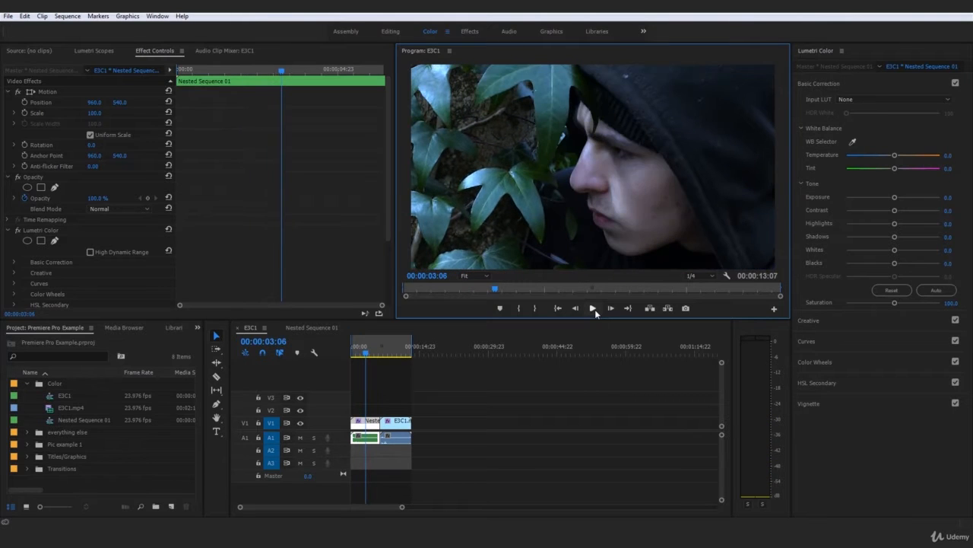
click(601, 397)
click(373, 430)
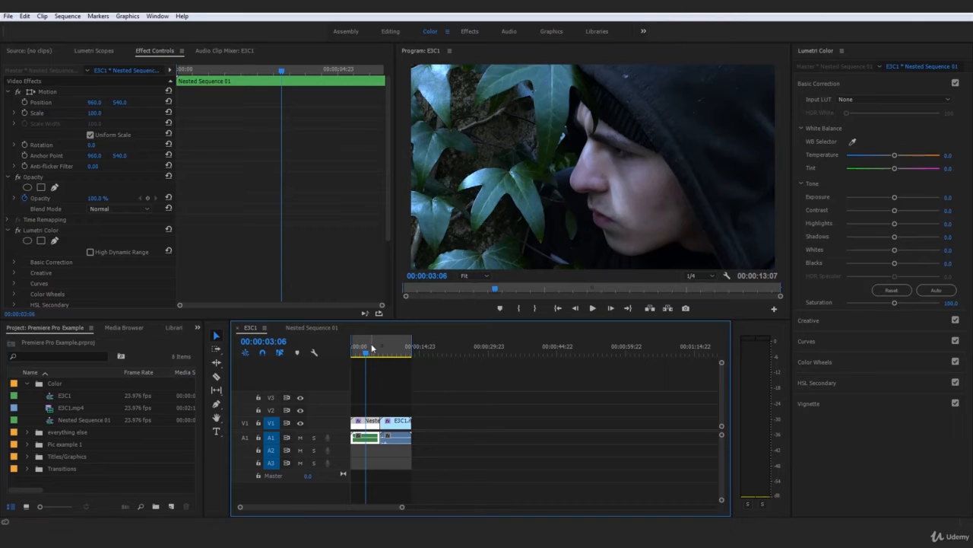
mouse_move(368, 353)
mouse_down()
mouse_move(391, 359)
mouse_move(368, 358)
mouse_up()
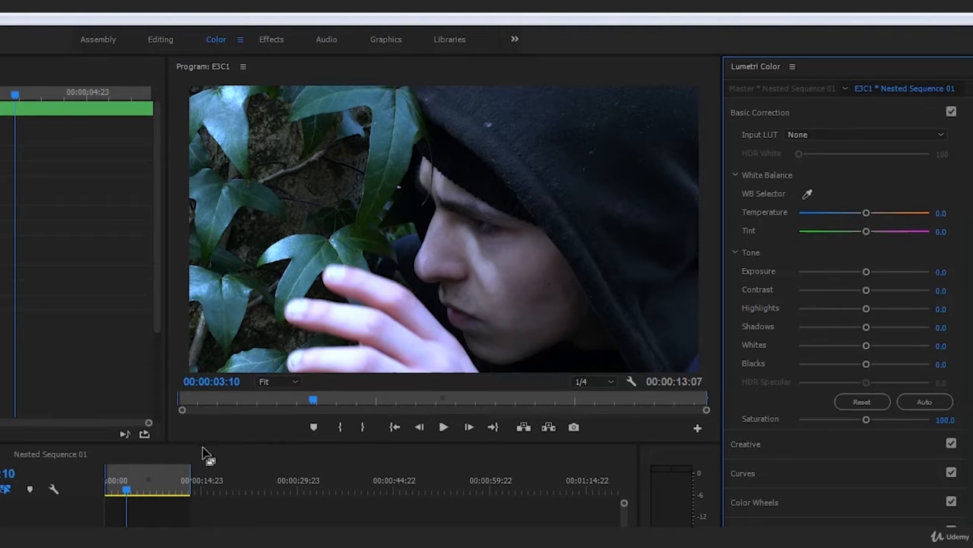
click(168, 482)
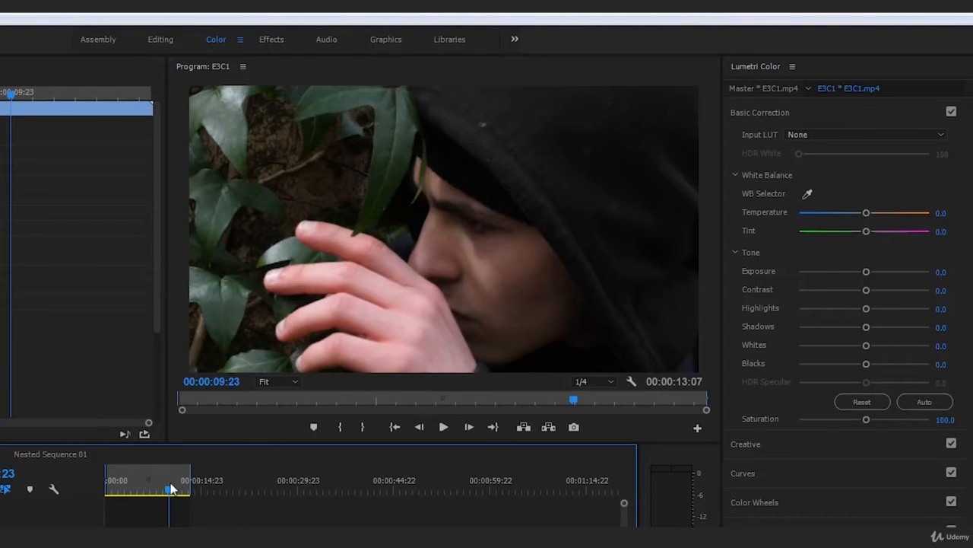
drag(170, 483, 170, 483)
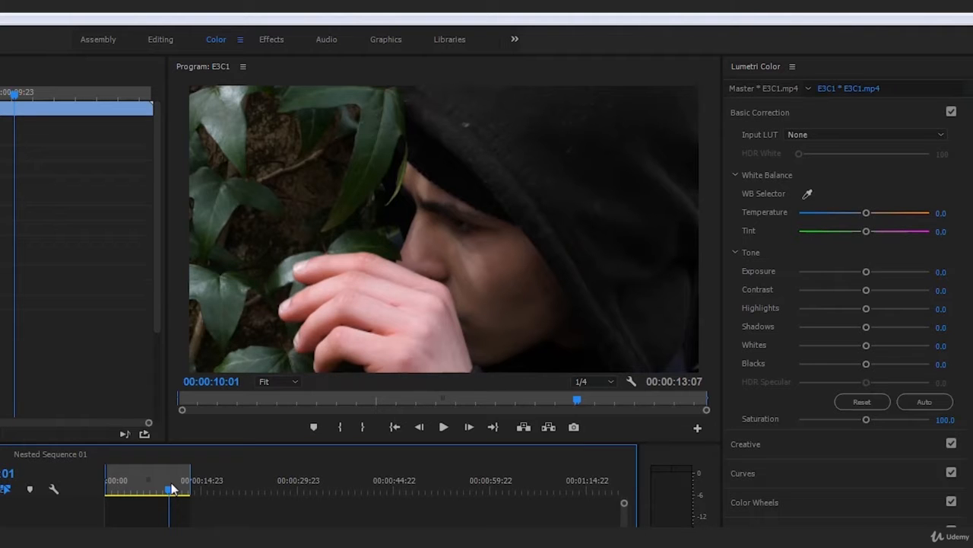
mouse_move(171, 483)
mouse_down()
mouse_move(130, 482)
mouse_move(158, 487)
mouse_up()
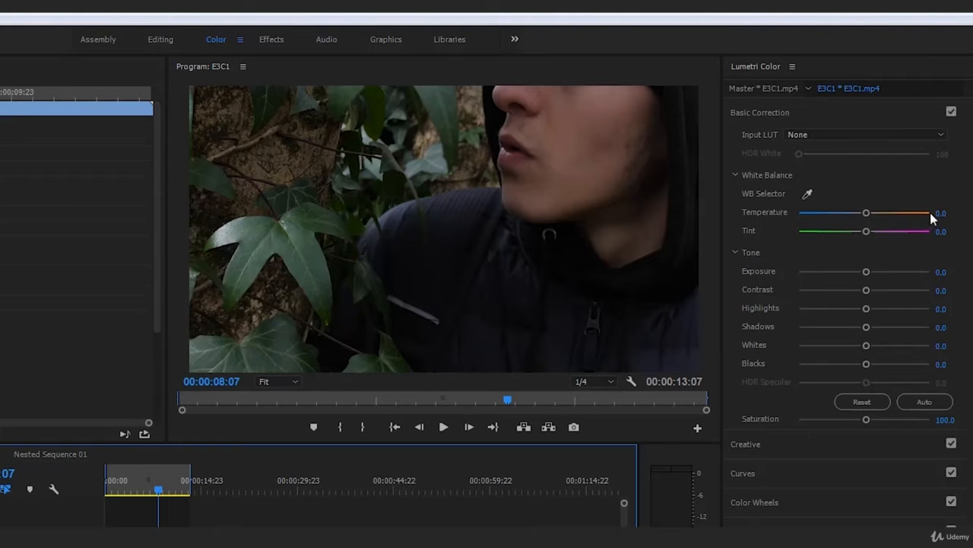
Try warmer Temperature values such as 68.6 on the nested clip and bring the setting back to 0.5
drag(158, 490, 124, 501)
drag(866, 213, 872, 213)
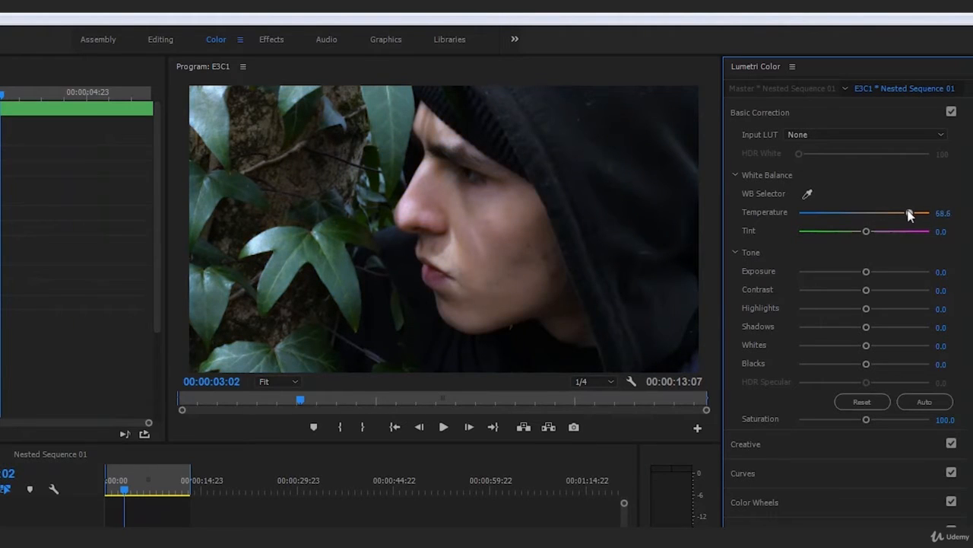
drag(927, 217, 936, 219)
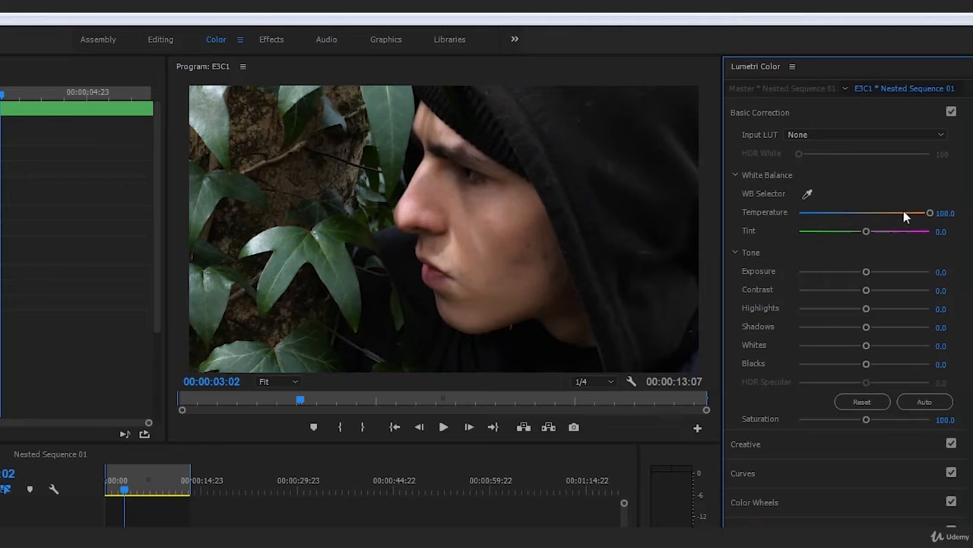
drag(904, 215, 865, 222)
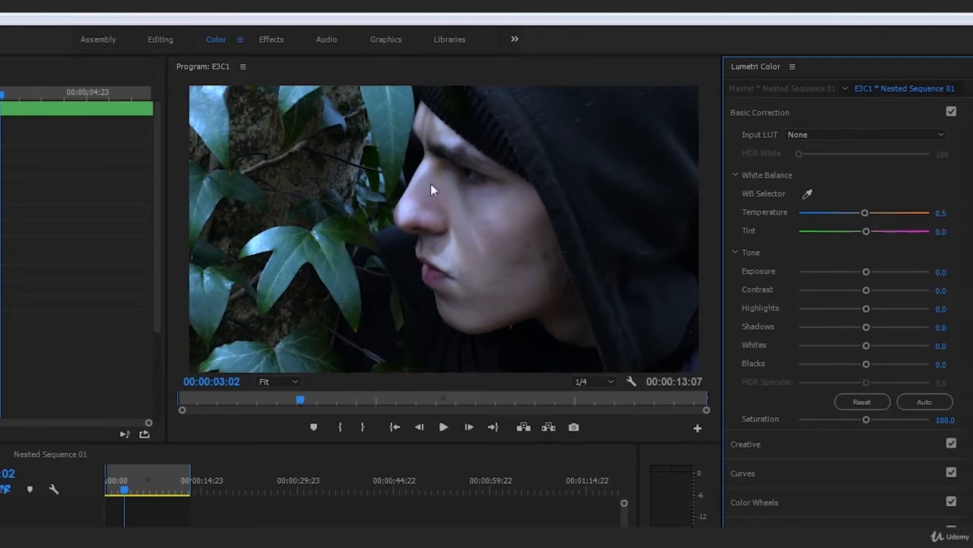
Set the nested clip's Temperature to 100 during playback from the start and compare it with the second clip
click(101, 500)
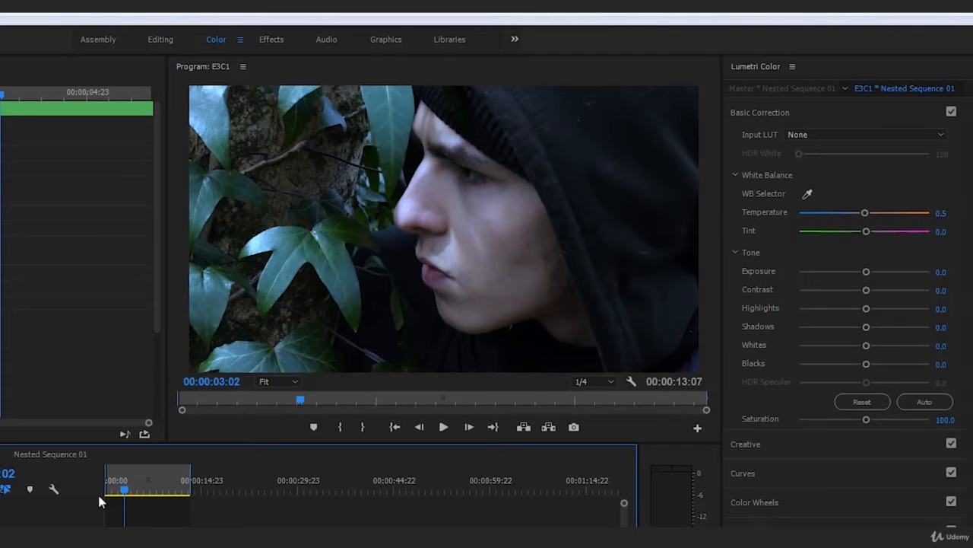
key(Home)
key(space)
drag(867, 221, 934, 223)
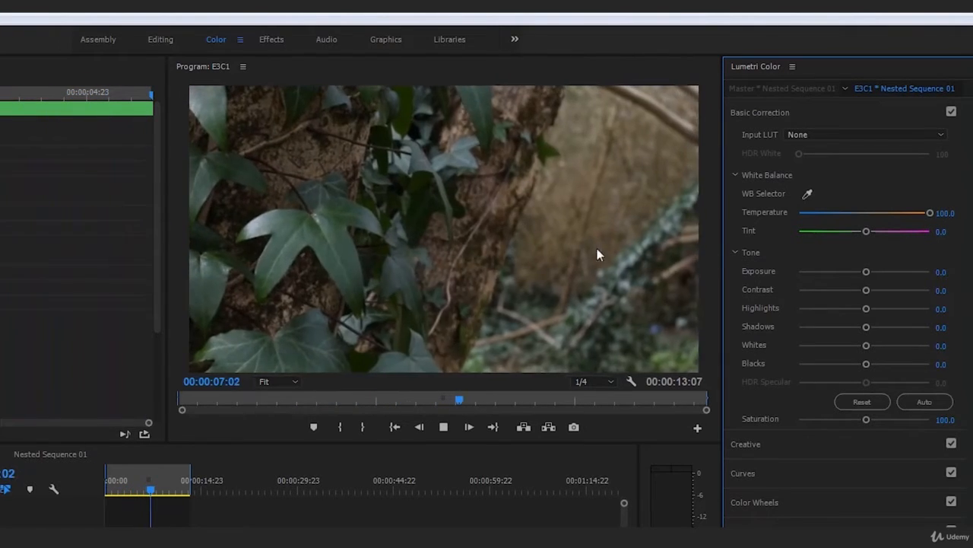
key(space)
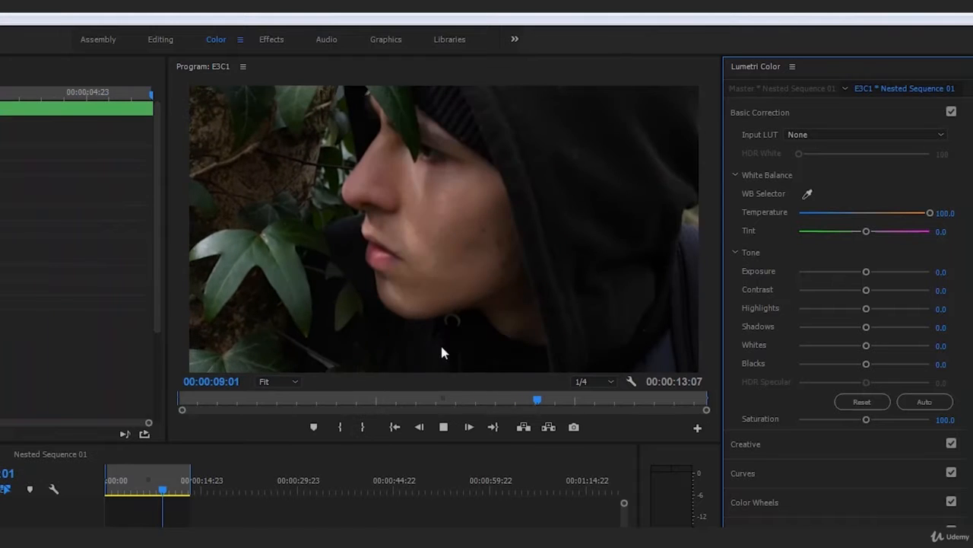
click(164, 492)
drag(164, 492, 129, 503)
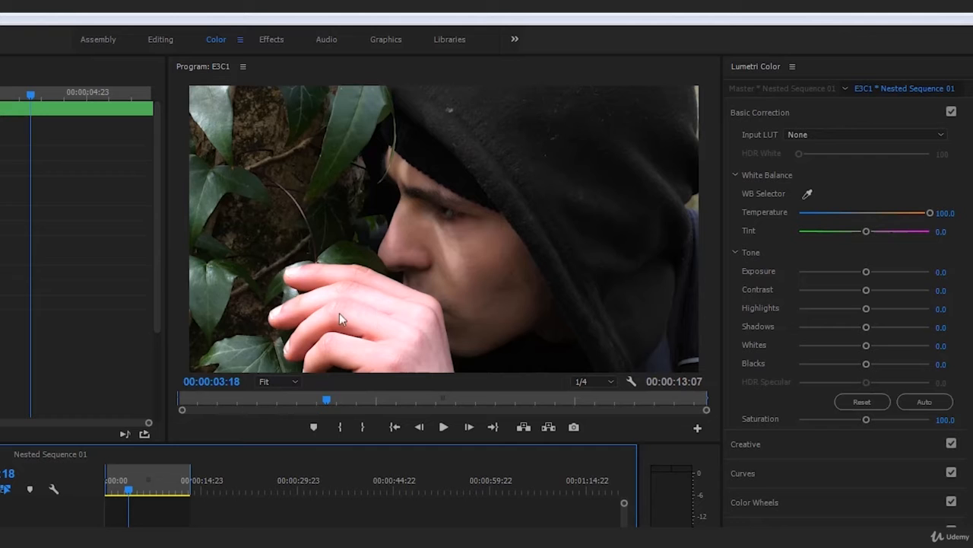
Try raising the nested clip's Blacks to around 47 on the hand close-up and reset the setting to 0
drag(149, 494, 130, 481)
drag(867, 365, 913, 364)
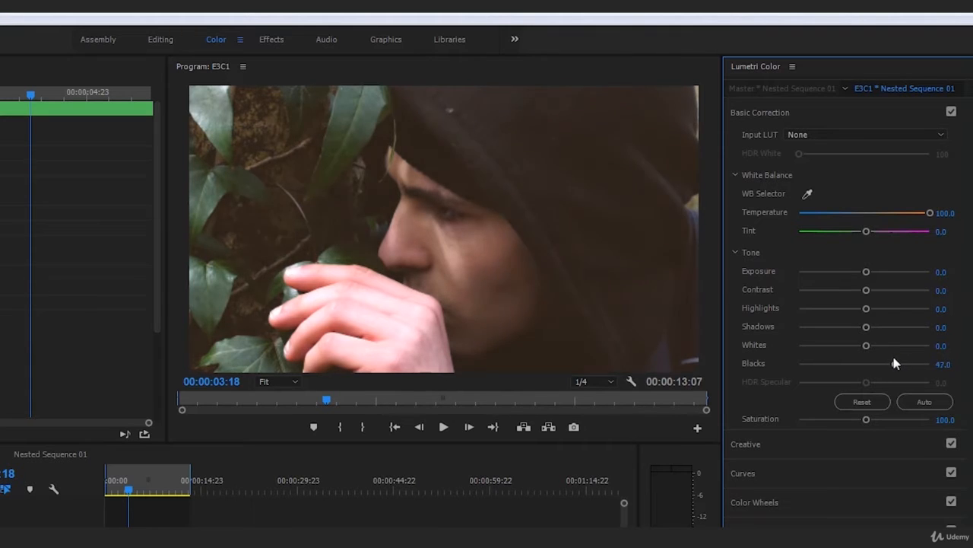
double_click(921, 365)
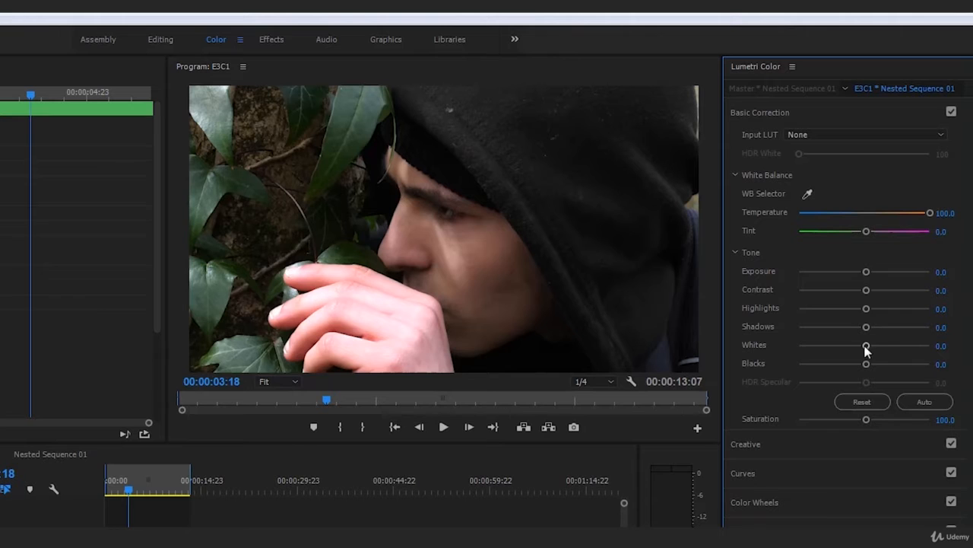
Try the nested clip's Whites at -100 and bring the setting back up to -7
drag(869, 344, 794, 356)
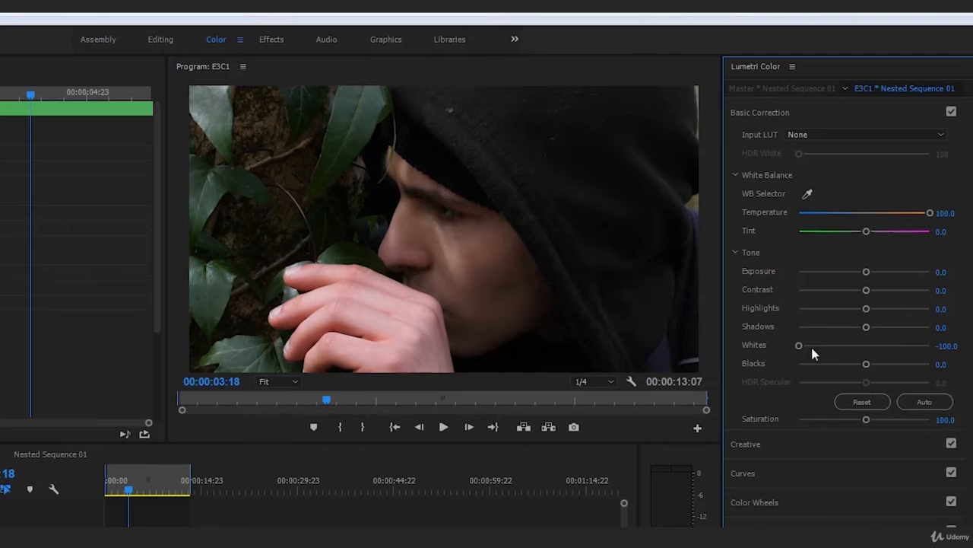
drag(797, 348, 860, 346)
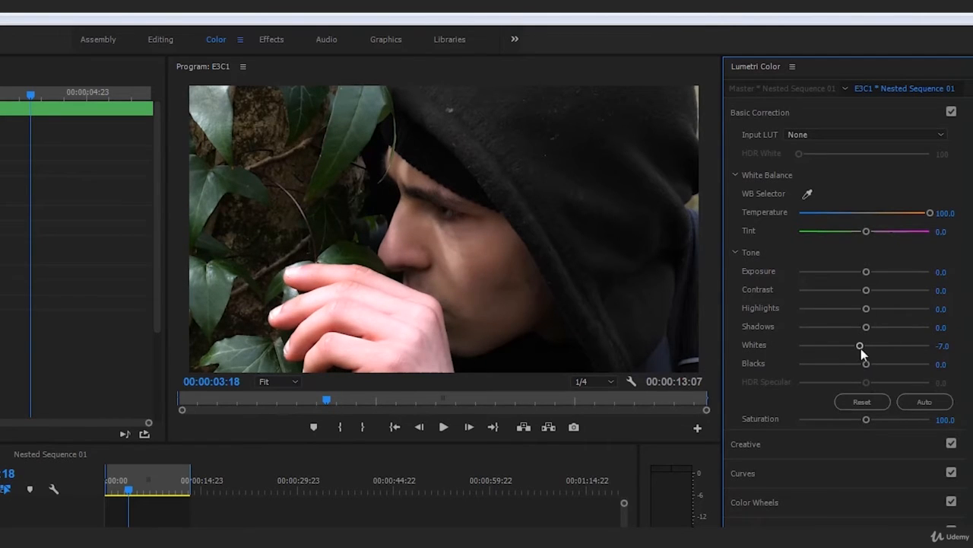
Compare the nested clip's Whites at -100 and 45.9, and leave the setting at -100
drag(861, 348, 737, 356)
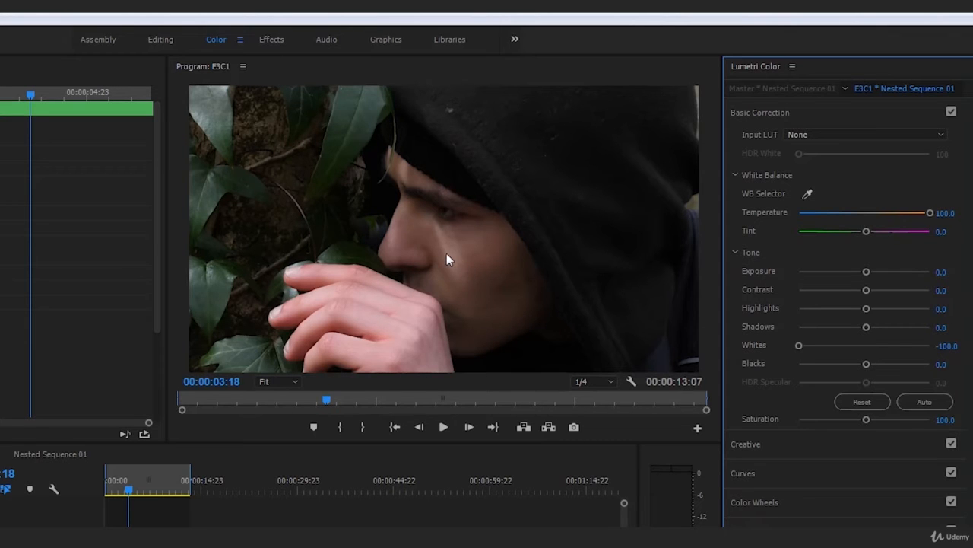
drag(800, 346, 894, 346)
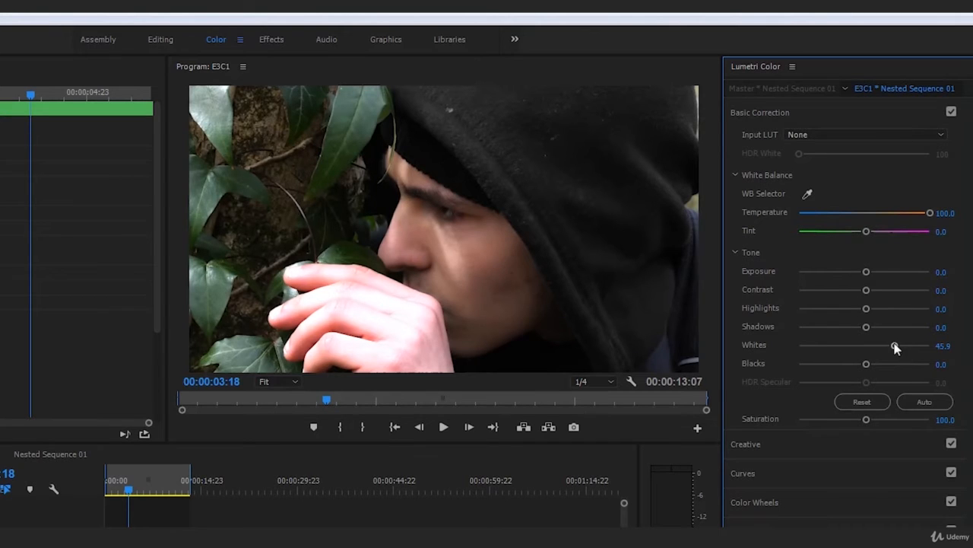
drag(895, 347, 766, 369)
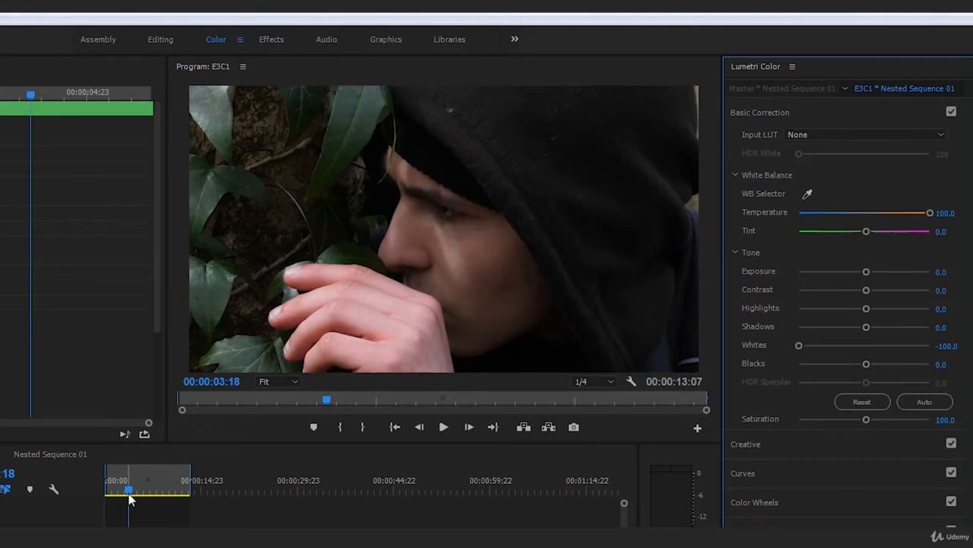
Play the sequence from the start and replay it from 00:00:03:15 to compare the darkened whites with the second clip
drag(129, 498, 87, 504)
key(space)
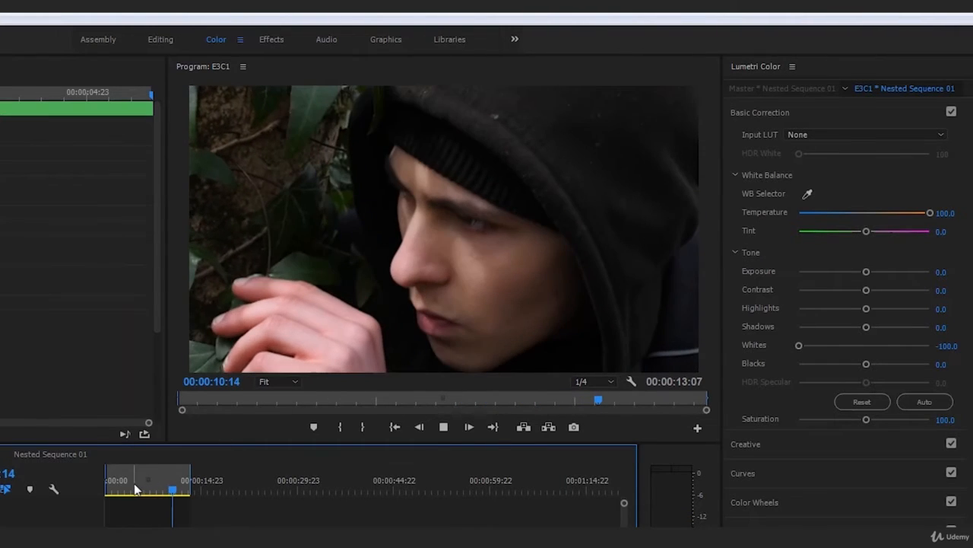
click(132, 487)
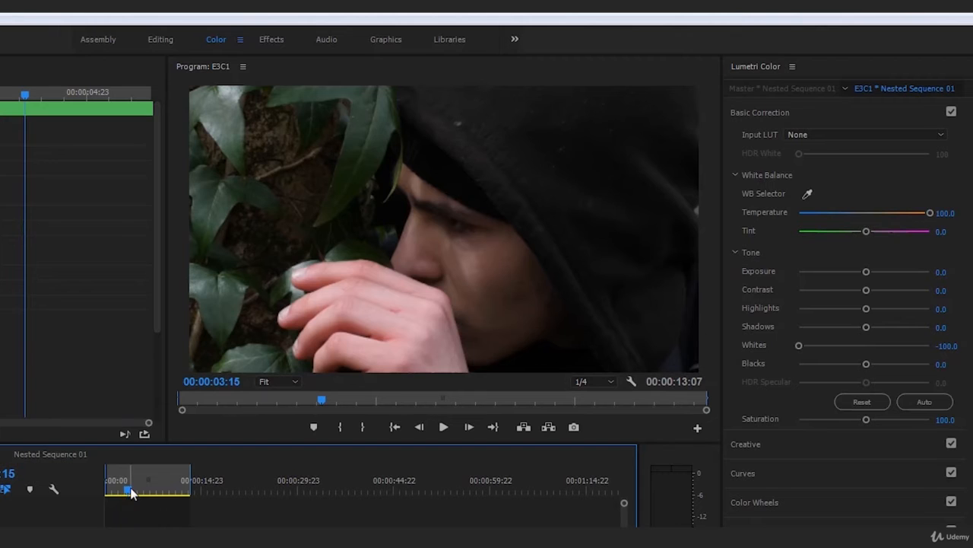
key(space)
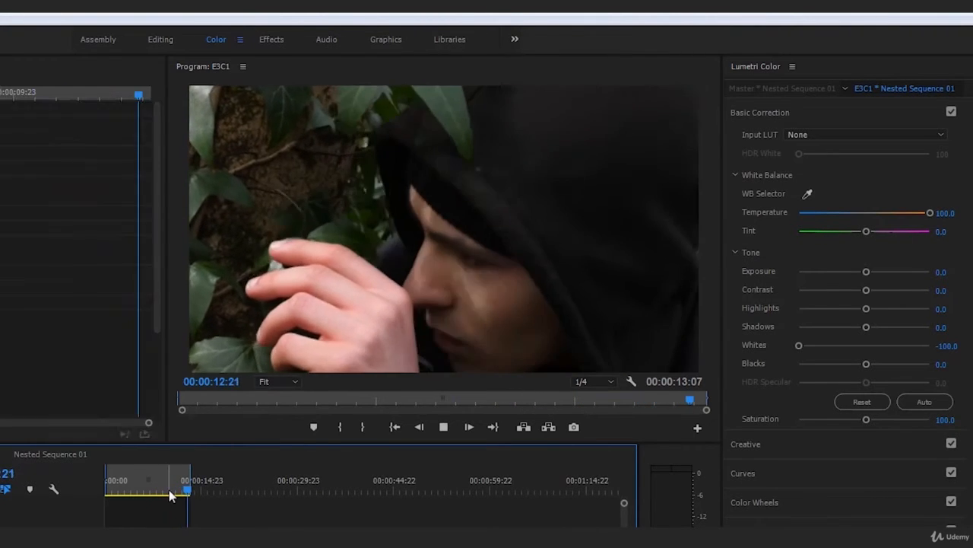
drag(169, 490, 125, 494)
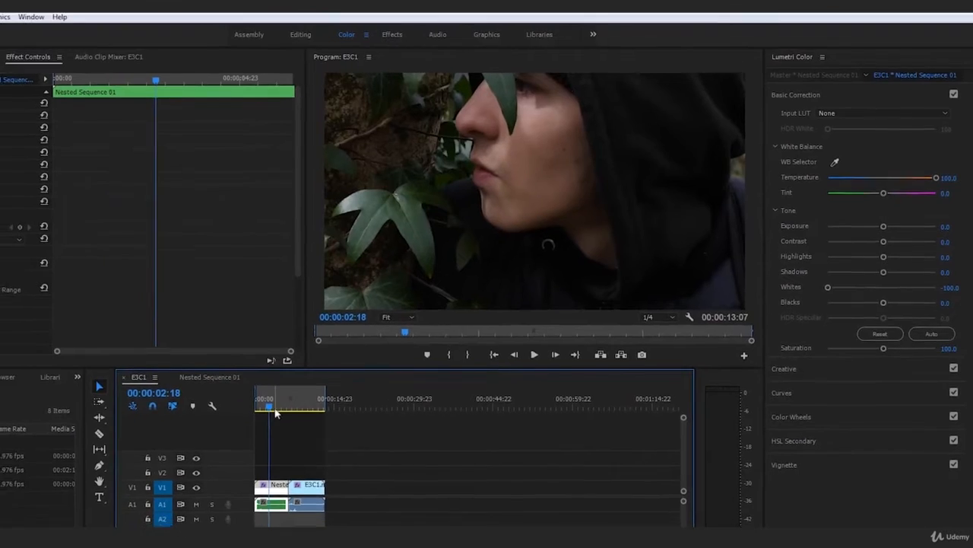
Return to the beginning of the sequence and play through both clips twice to check how well their colours match
key(Home)
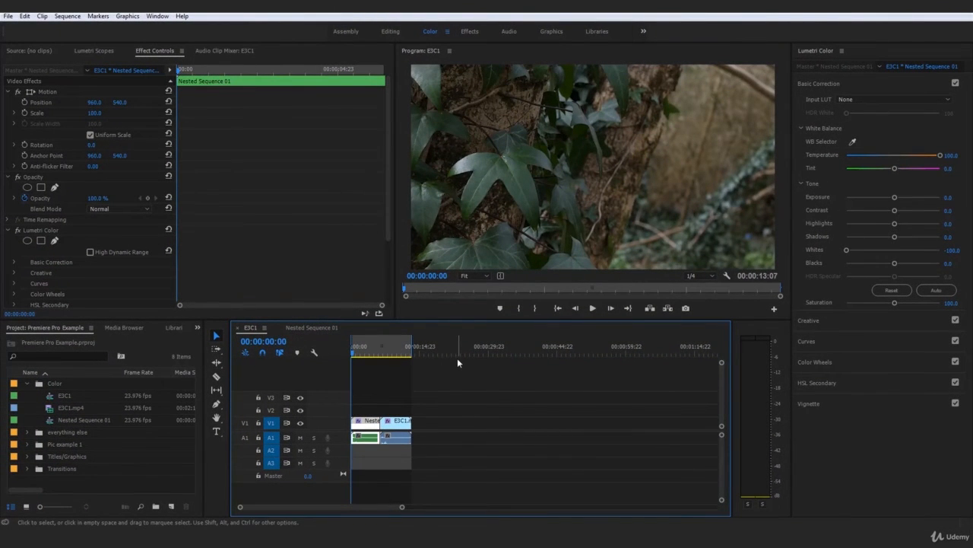
click(593, 308)
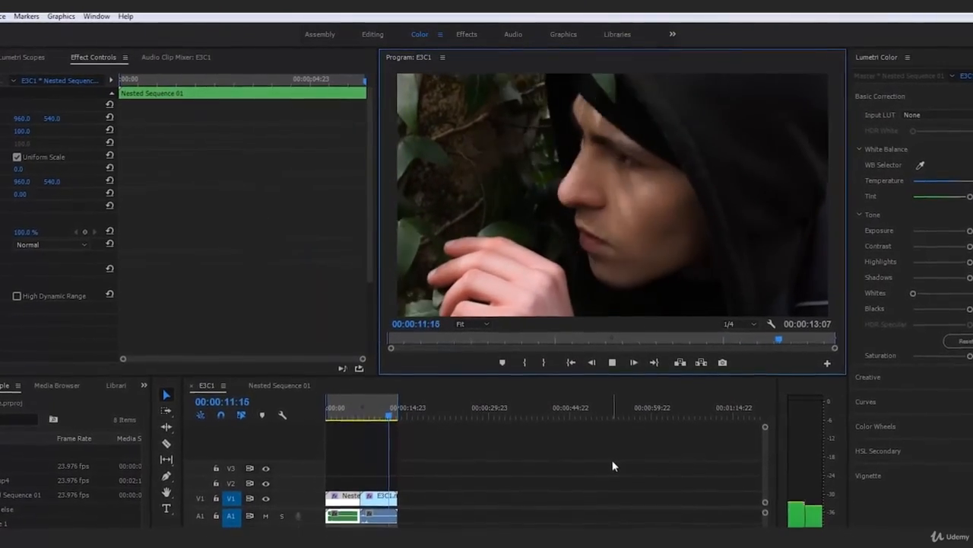
click(367, 406)
key(Home)
key(space)
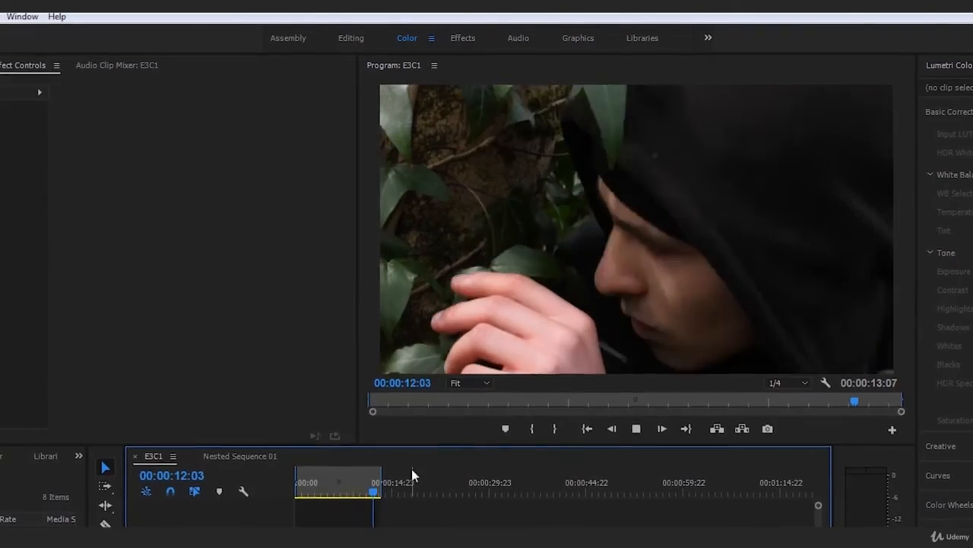
Replay the opening of the nested clip and stop at 00:00:03:06 on the hooded man's face
click(300, 488)
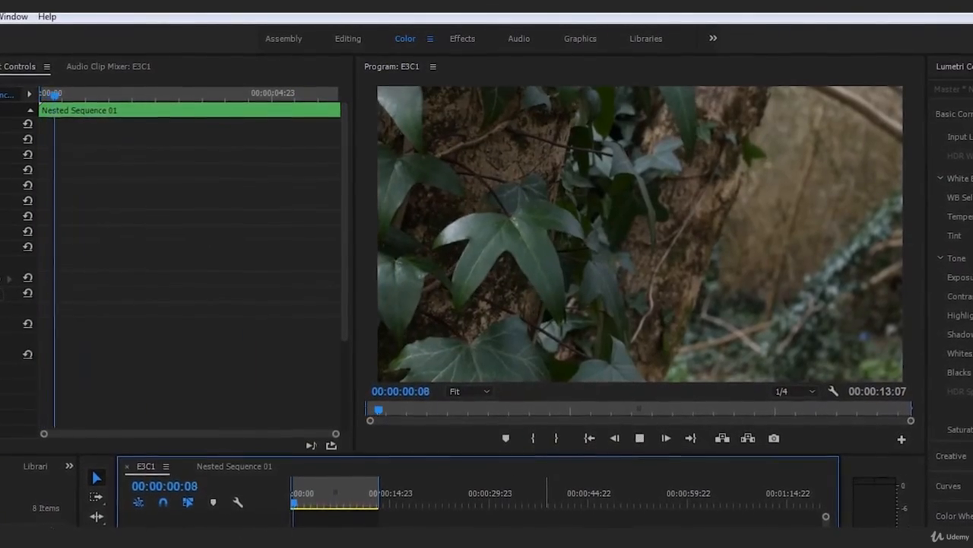
key(space)
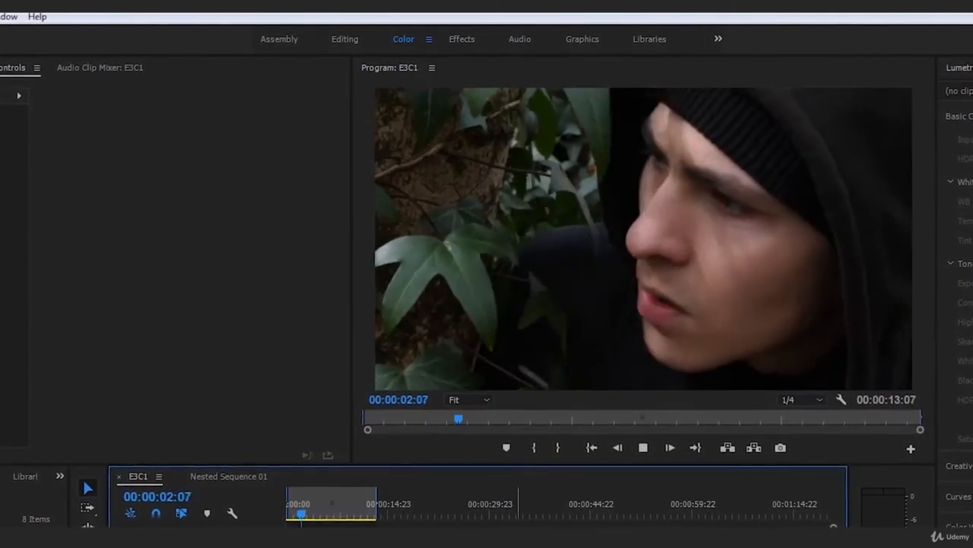
key(space)
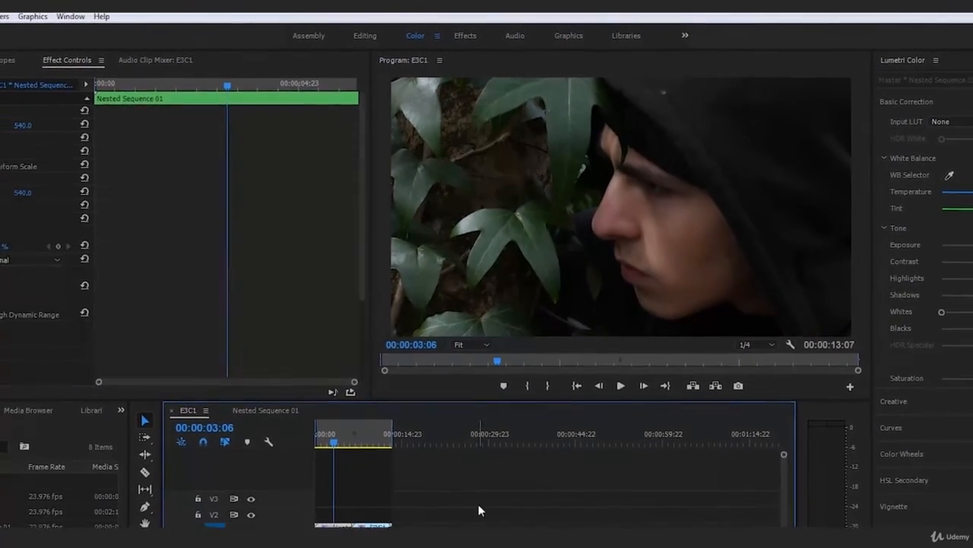
Reselect the nested sequence clip to review its Lumetri Color Basic Correction settings, and play the sequence from near the start
click(428, 519)
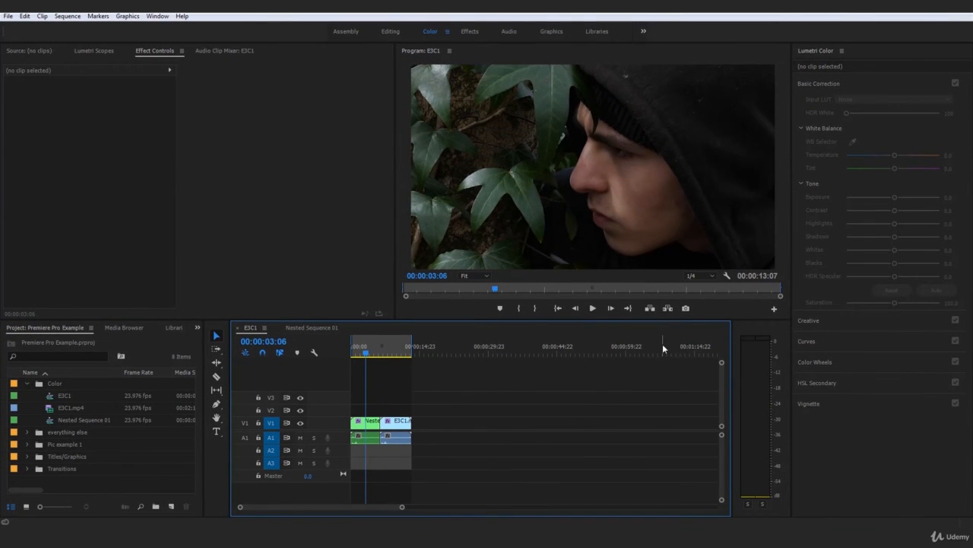
click(364, 422)
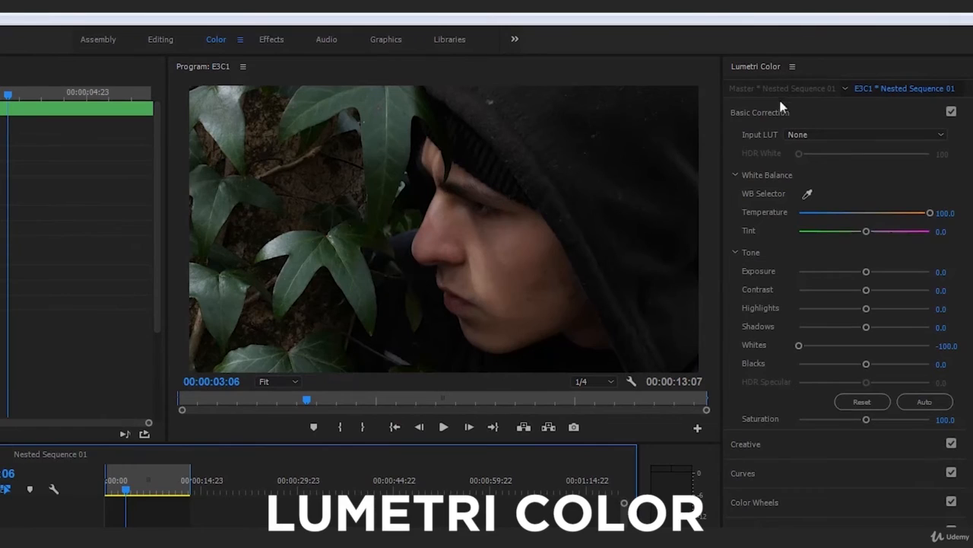
click(830, 86)
click(770, 115)
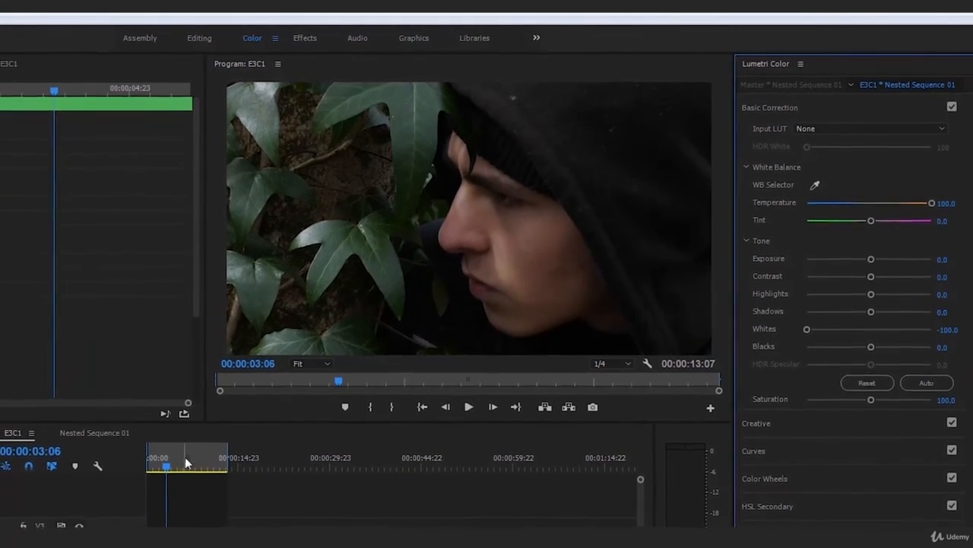
key(space)
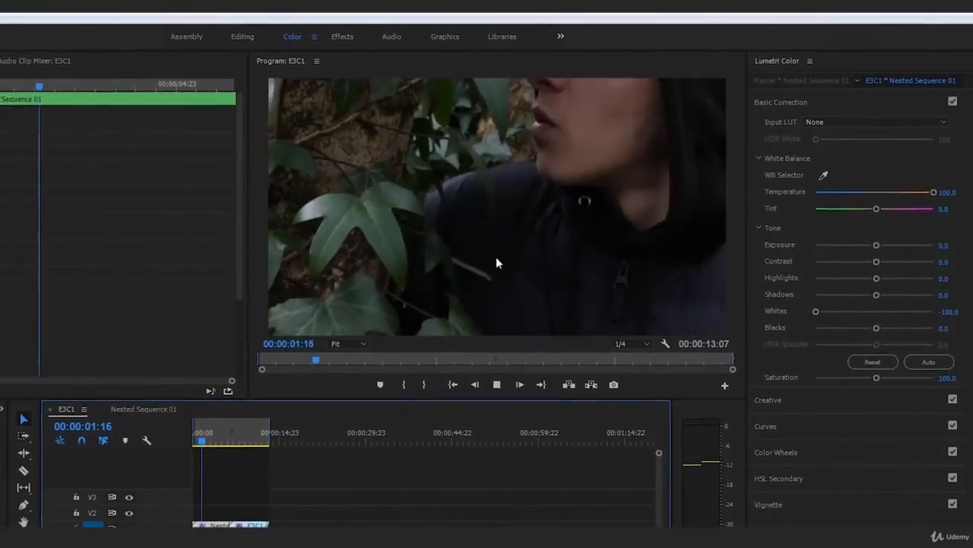